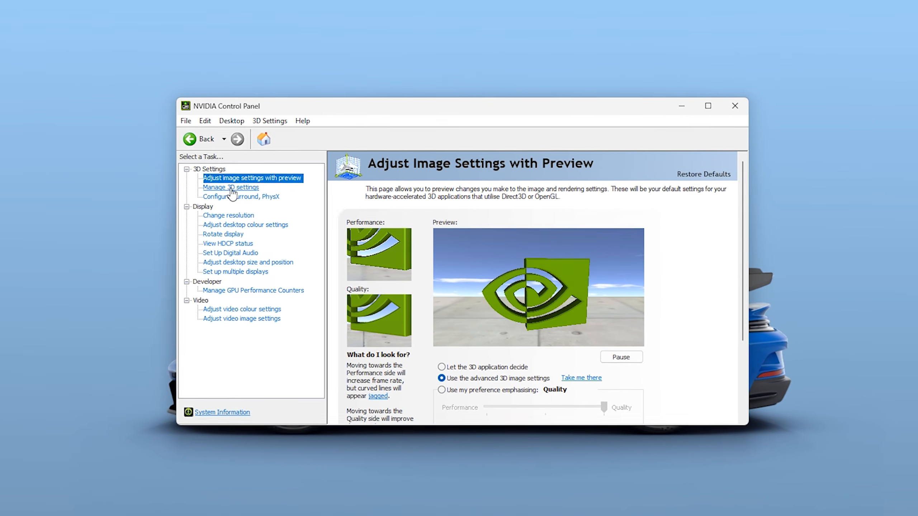
Step: Review the Shader Cache Size options in the global 3D settings, leaving the selected size unchanged
{"action": "left_click", "coordinate": [235, 190]}
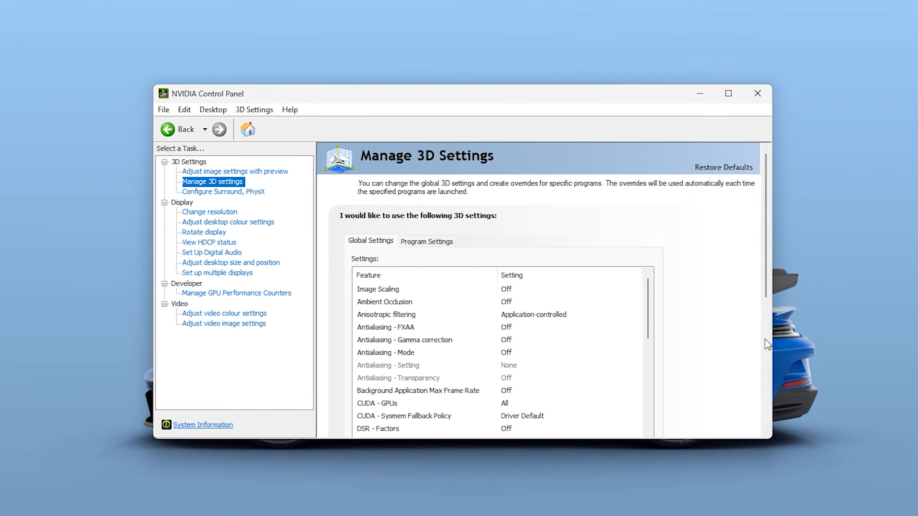
{"action": "scroll", "coordinate": [710, 336], "scroll_direction": "down", "scroll_amount": 2}
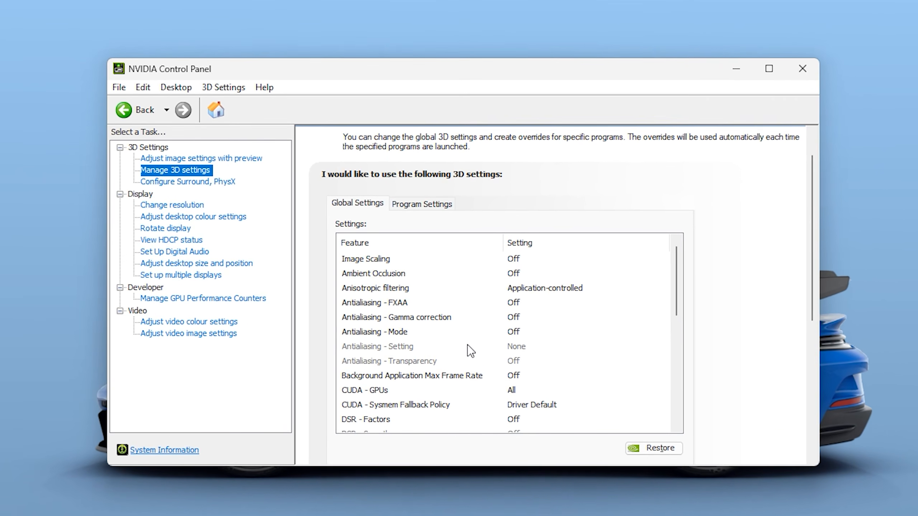
{"action": "scroll", "coordinate": [467, 348], "scroll_direction": "down", "scroll_amount": 4}
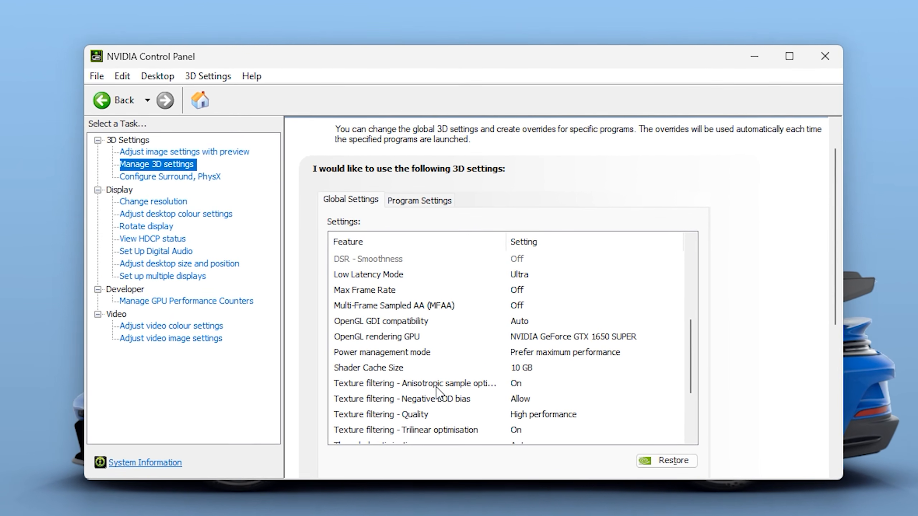
{"action": "left_click", "coordinate": [372, 365]}
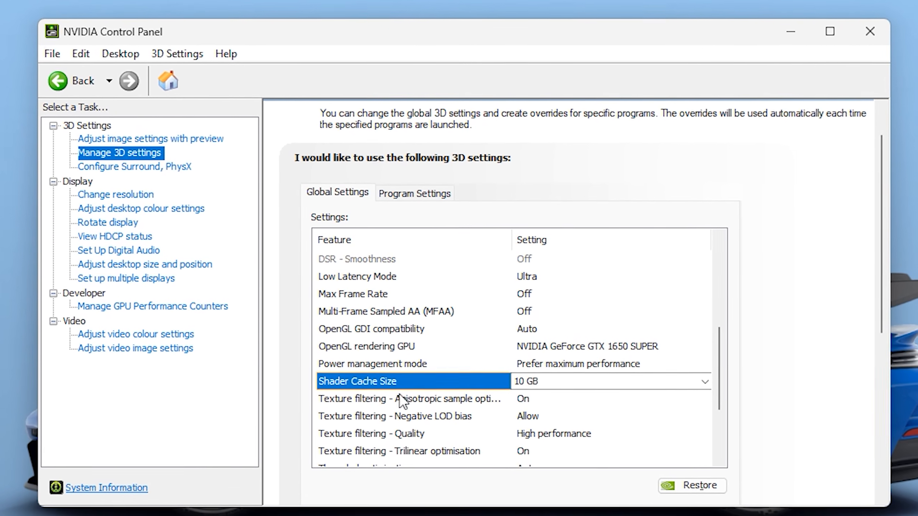
{"action": "left_click", "coordinate": [555, 383]}
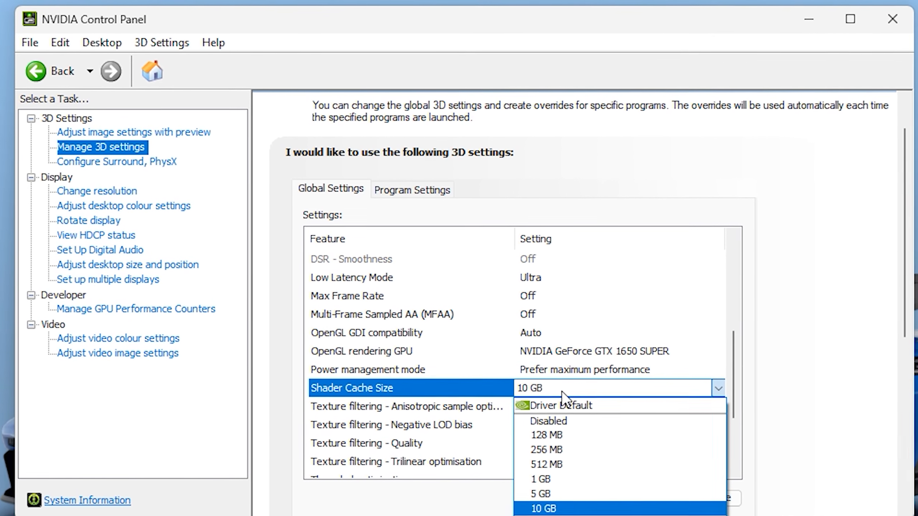
{"action": "key", "text": "Escape"}
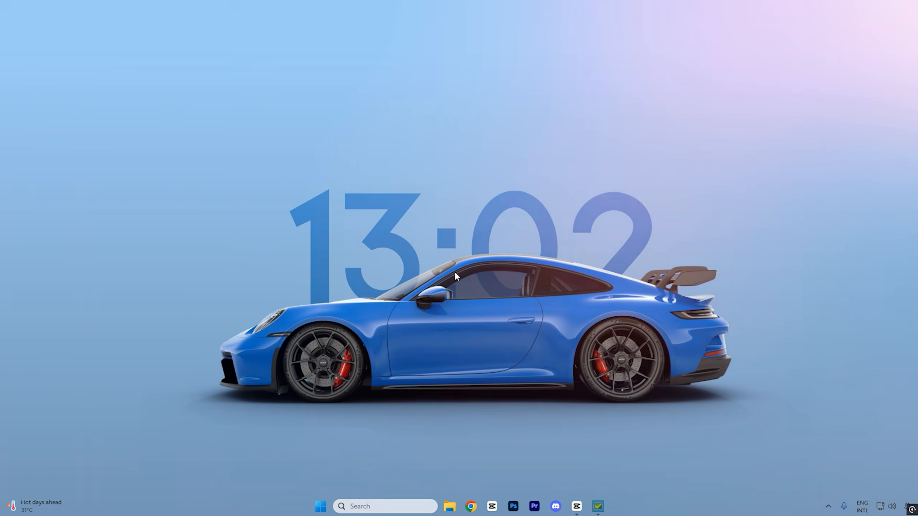
Step: Open the %localappdata% folder through Run and go into its NVIDIA folder
{"action": "key", "text": "super+r"}
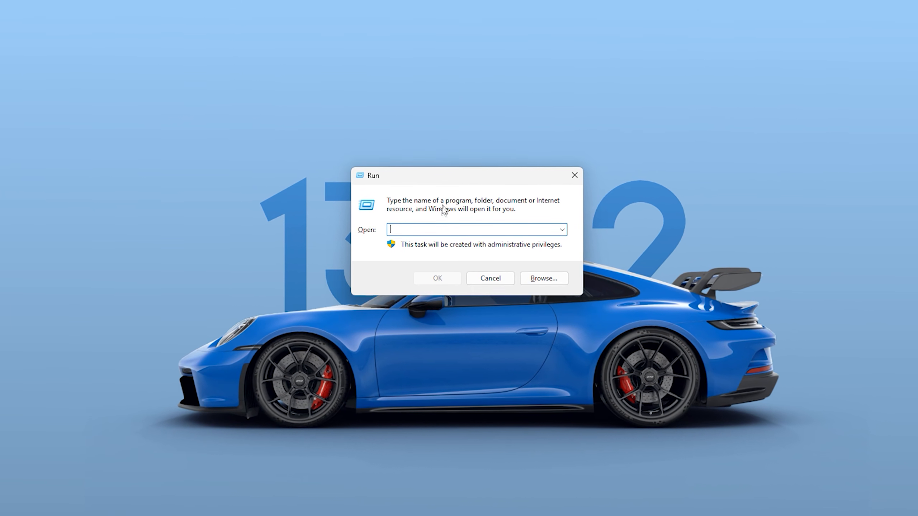
{"action": "type", "text": "%localappdata%"}
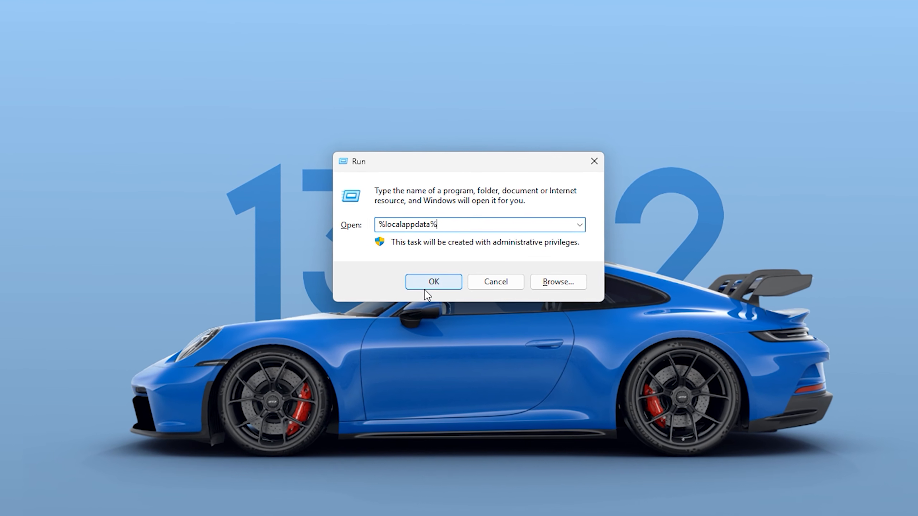
{"action": "left_click", "coordinate": [426, 283]}
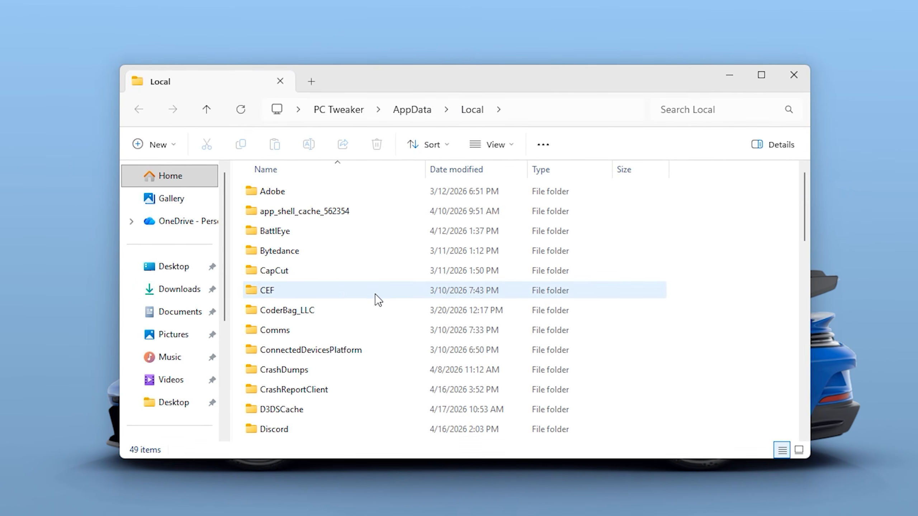
{"action": "scroll", "coordinate": [373, 295], "scroll_direction": "down", "scroll_amount": 5}
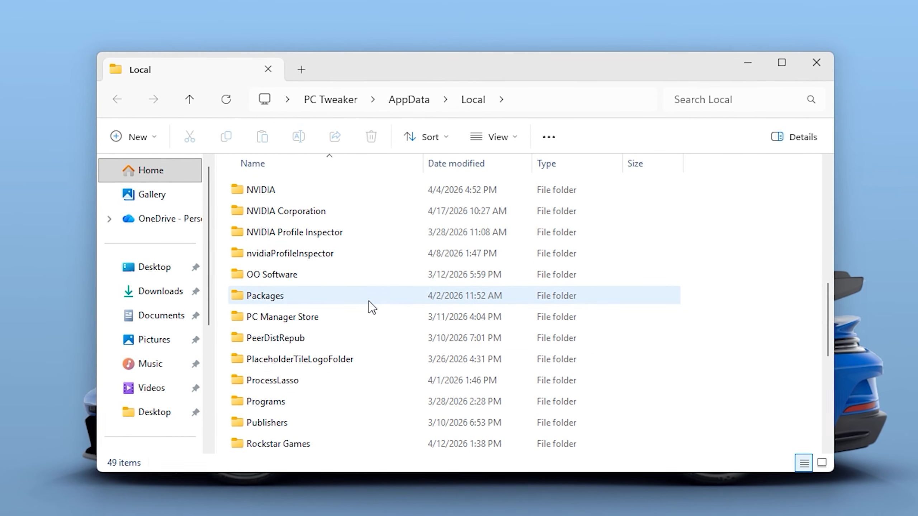
{"action": "scroll", "coordinate": [311, 390], "scroll_direction": "up", "scroll_amount": 2}
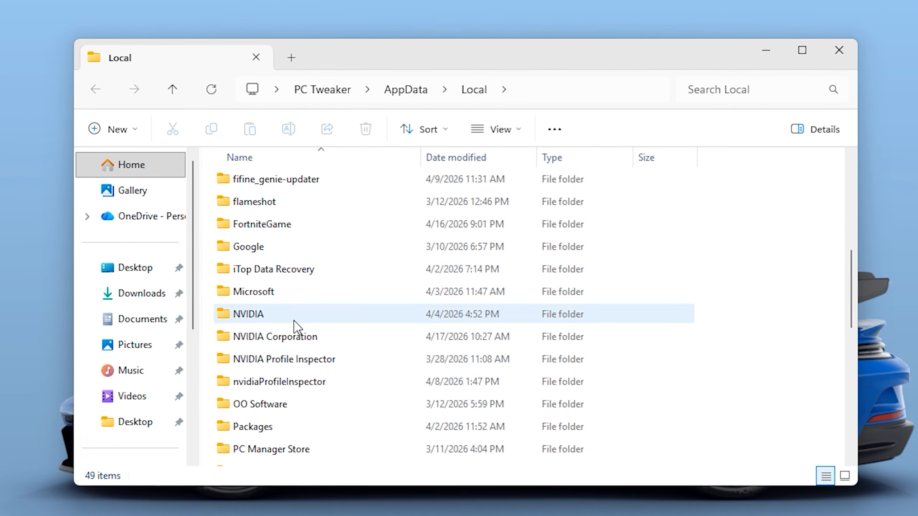
{"action": "left_click", "coordinate": [254, 318]}
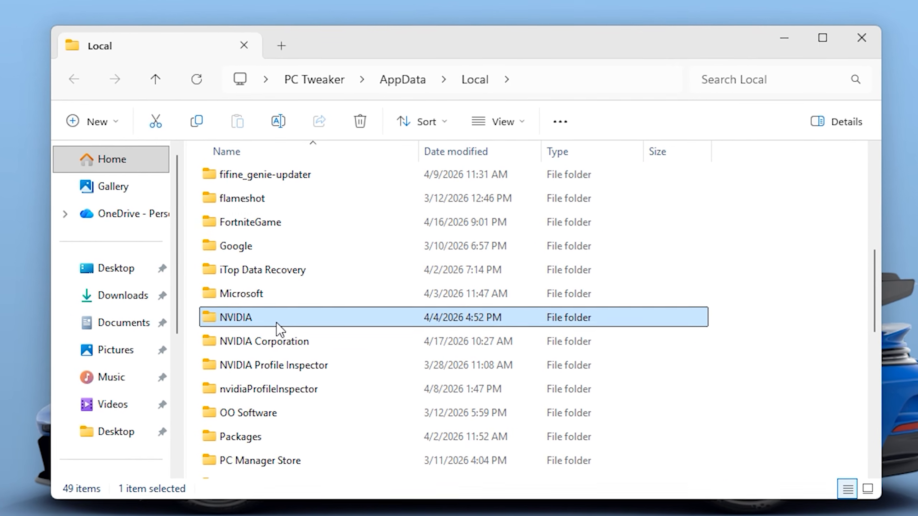
{"action": "double_click", "coordinate": [273, 323]}
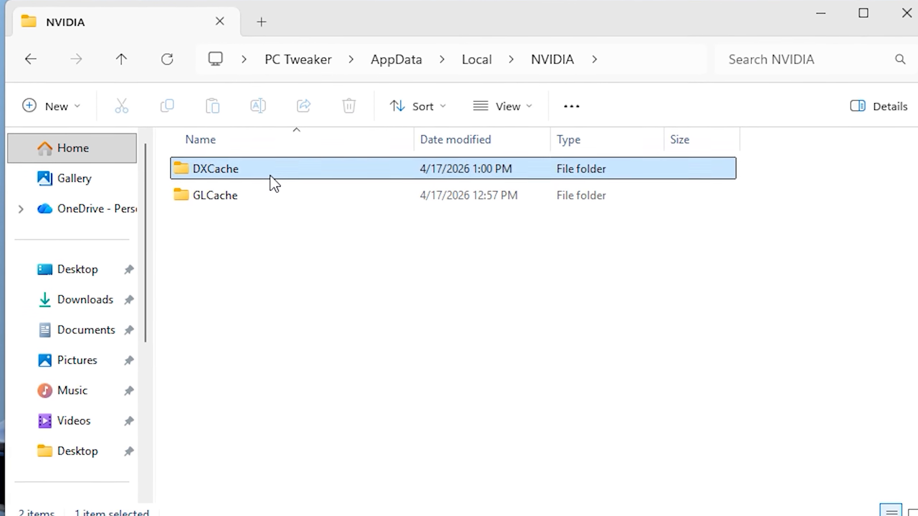
Step: Permanently delete all files in the DXCache folder, skipping those that are in use
{"action": "double_click", "coordinate": [269, 174]}
{"action": "left_click", "coordinate": [291, 339]}
{"action": "key", "text": "ctrl+a"}
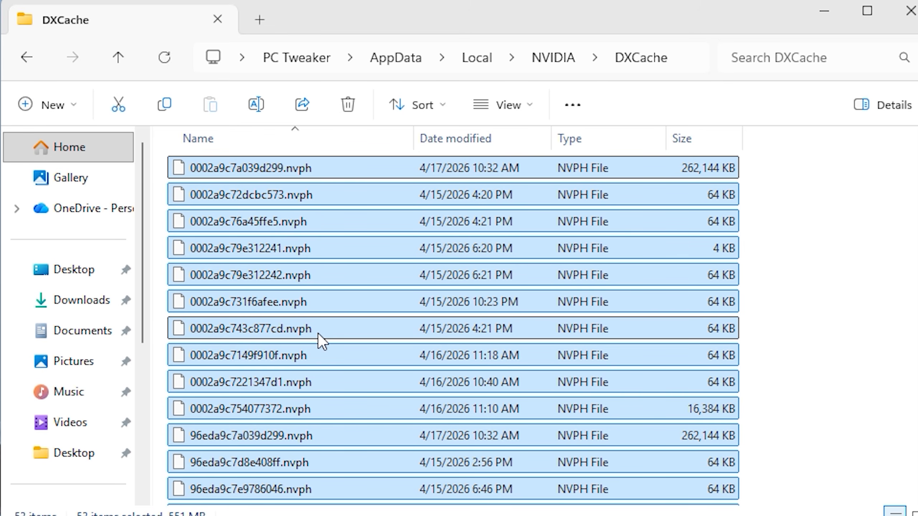
{"action": "key", "text": "shift+Delete"}
{"action": "key", "text": "Return"}
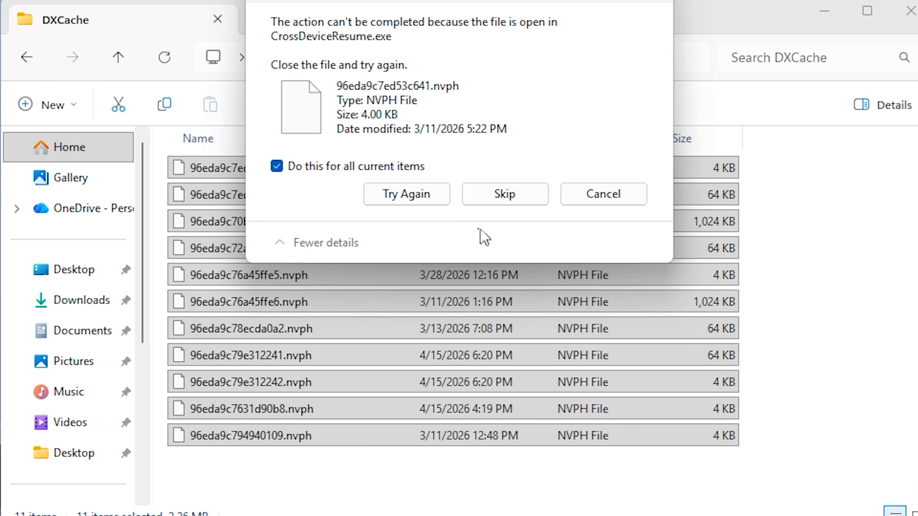
{"action": "left_click", "coordinate": [501, 195]}
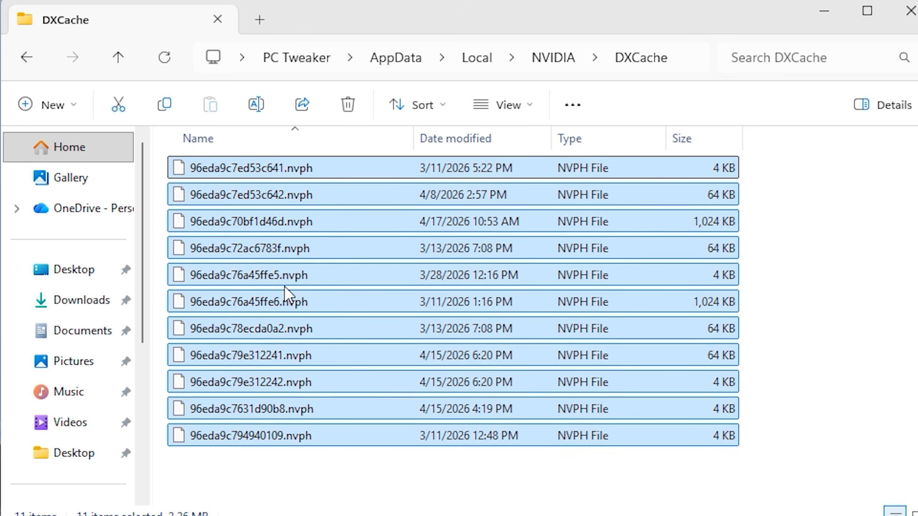
Step: Go back to the NVIDIA folder and permanently delete everything inside GLCache
{"action": "left_click", "coordinate": [27, 58]}
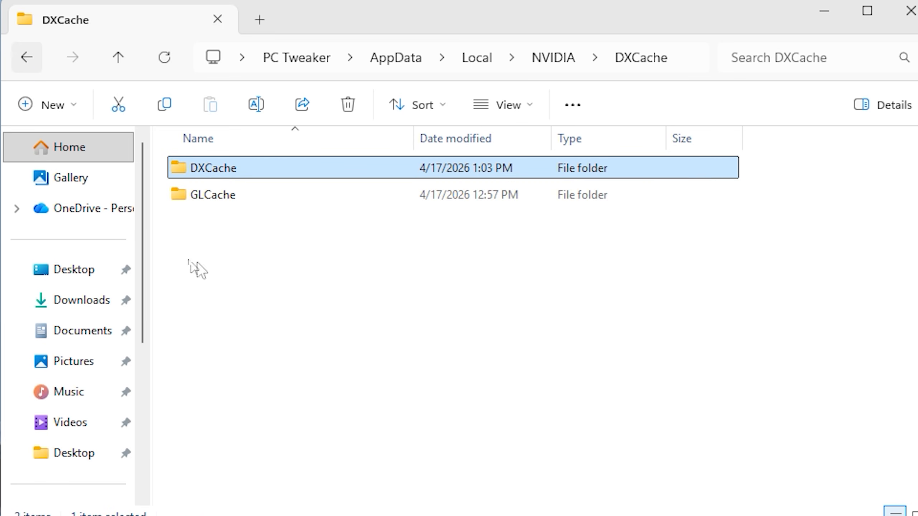
{"action": "double_click", "coordinate": [262, 199]}
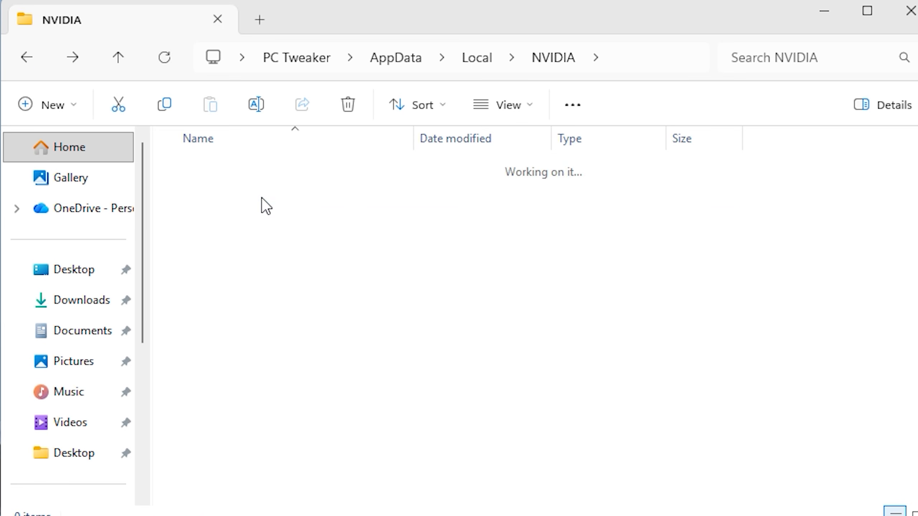
{"action": "key", "text": "ctrl+a"}
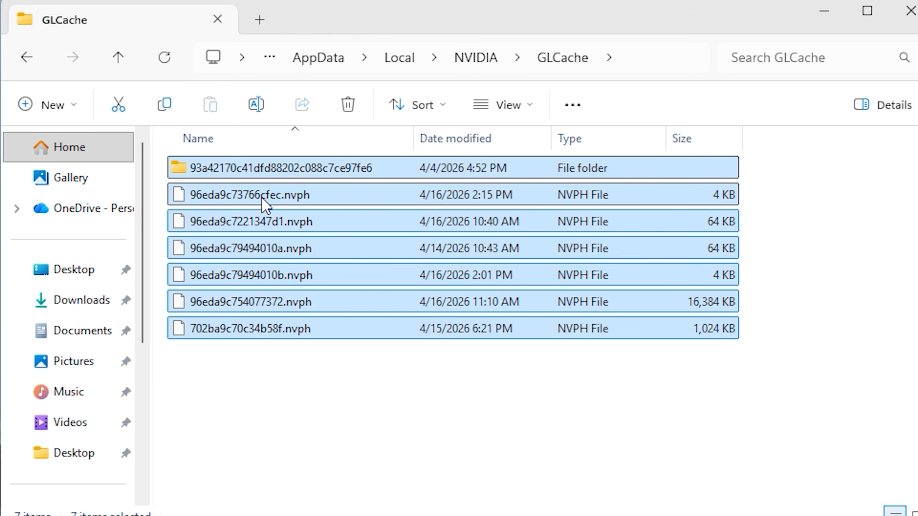
{"action": "key", "text": "shift+Delete"}
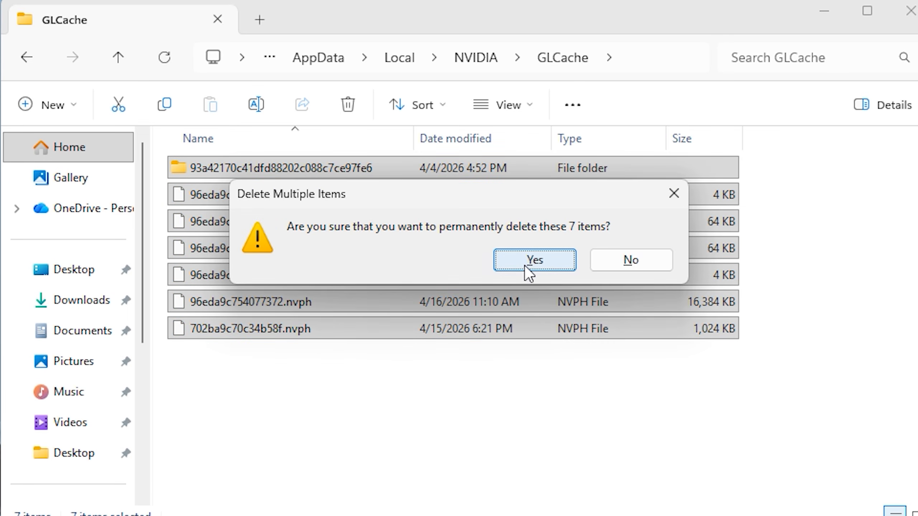
{"action": "left_click", "coordinate": [532, 260]}
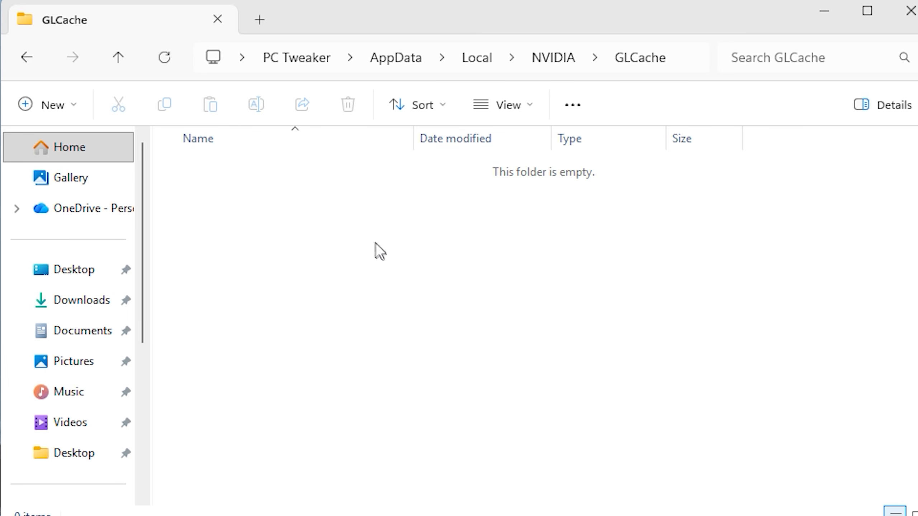
Step: Return to the Local folder and delete the D3DSCache folder
{"action": "left_click", "coordinate": [26, 58]}
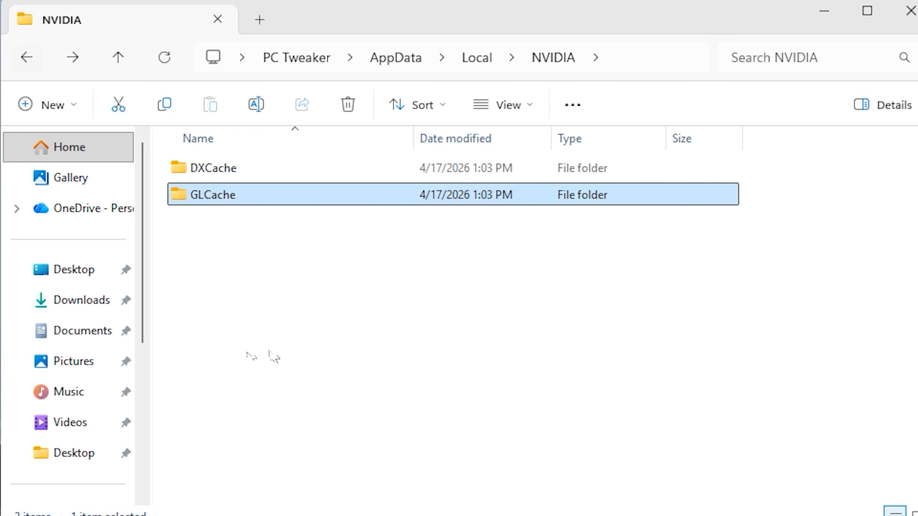
{"action": "left_click", "coordinate": [238, 253]}
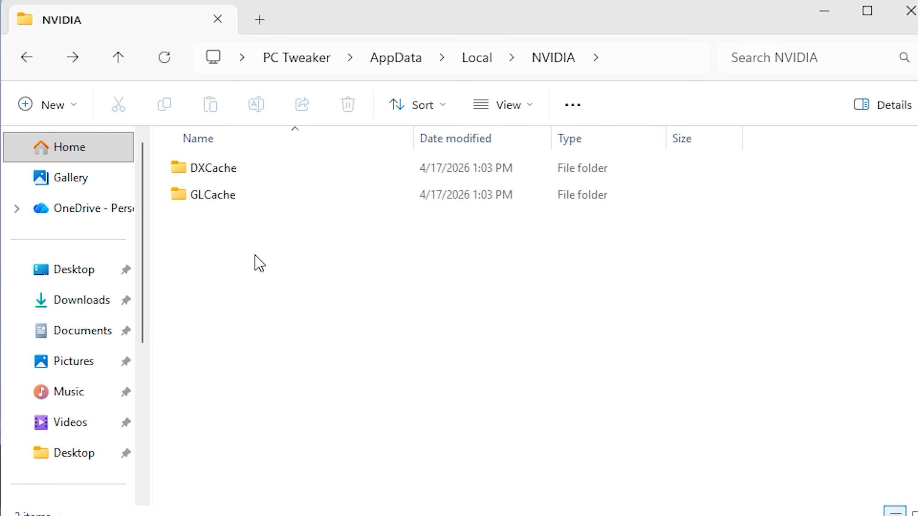
{"action": "left_click", "coordinate": [27, 57]}
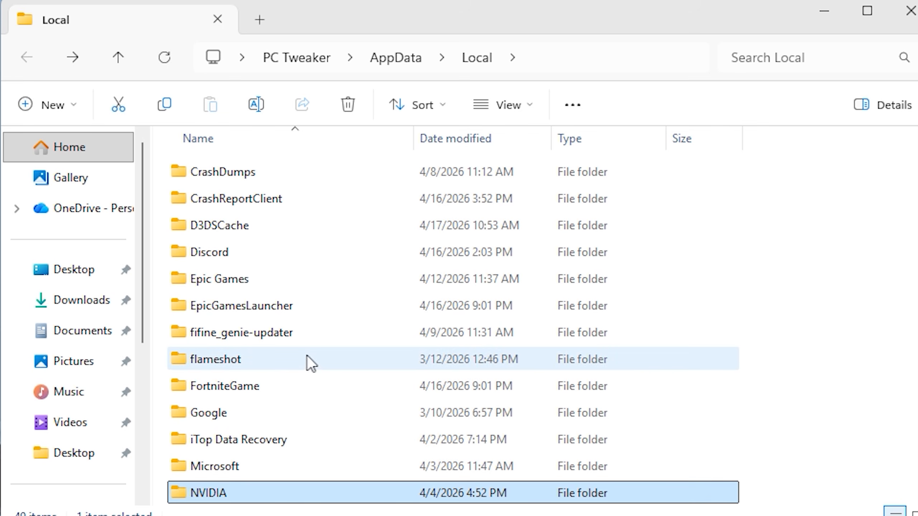
{"action": "left_click", "coordinate": [228, 226]}
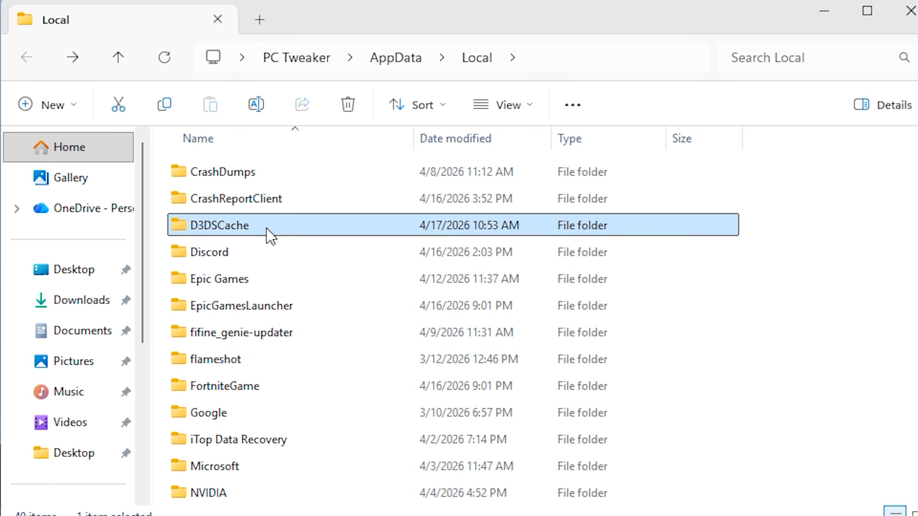
{"action": "scroll", "coordinate": [254, 216], "scroll_direction": "down", "scroll_amount": 1}
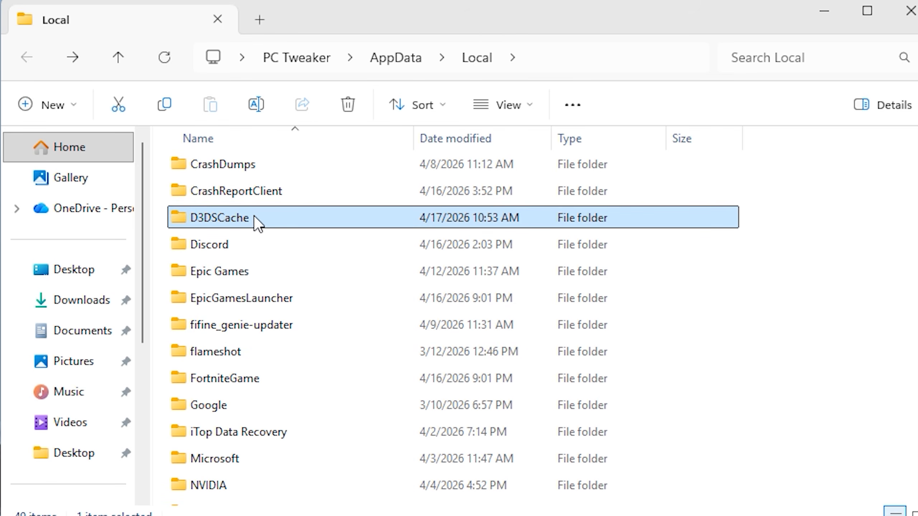
{"action": "right_click", "coordinate": [254, 217]}
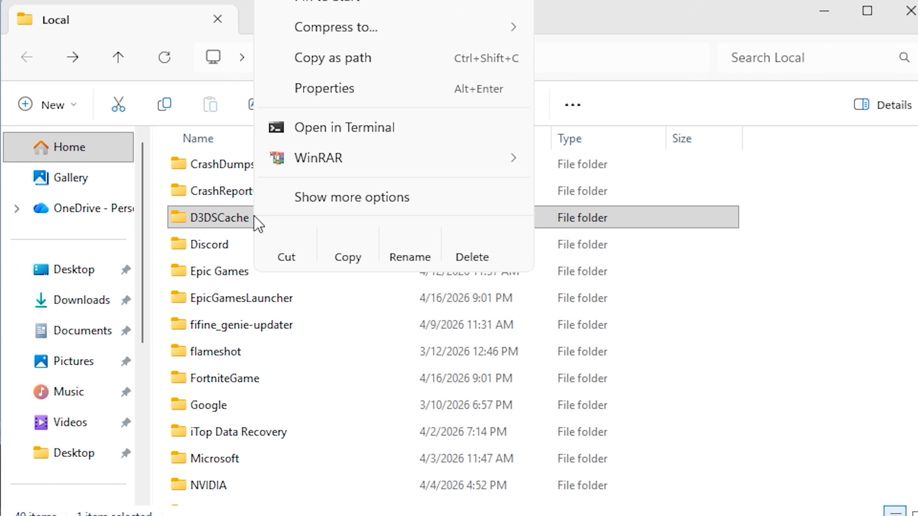
{"action": "left_click", "coordinate": [490, 243]}
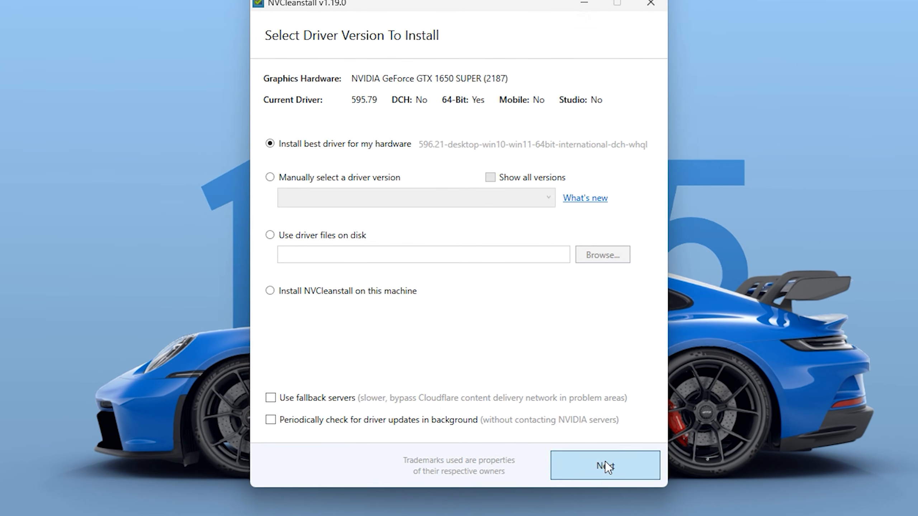
Step: In NVCleanstall, proceed with the best driver for the hardware and enable the Disable Multiplane Overlay (MPO) and Disable Ansel tweaks
{"action": "left_click", "coordinate": [601, 460]}
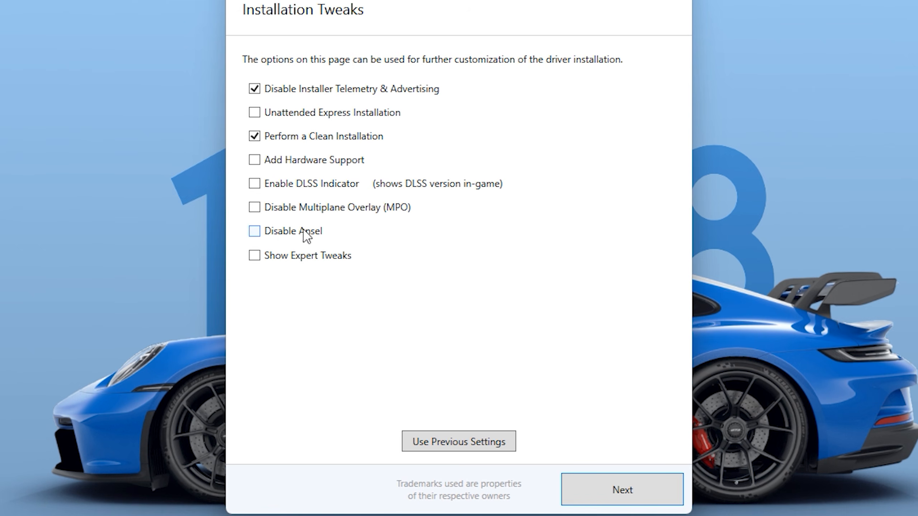
{"action": "left_click", "coordinate": [271, 211]}
{"action": "left_click", "coordinate": [281, 236]}
Step: Show the expert tweaks and enable Disable Driver Telemetry and Enable Message Signaled Interrupts
{"action": "left_click", "coordinate": [254, 255]}
{"action": "scroll", "coordinate": [353, 310], "scroll_direction": "down", "scroll_amount": 1}
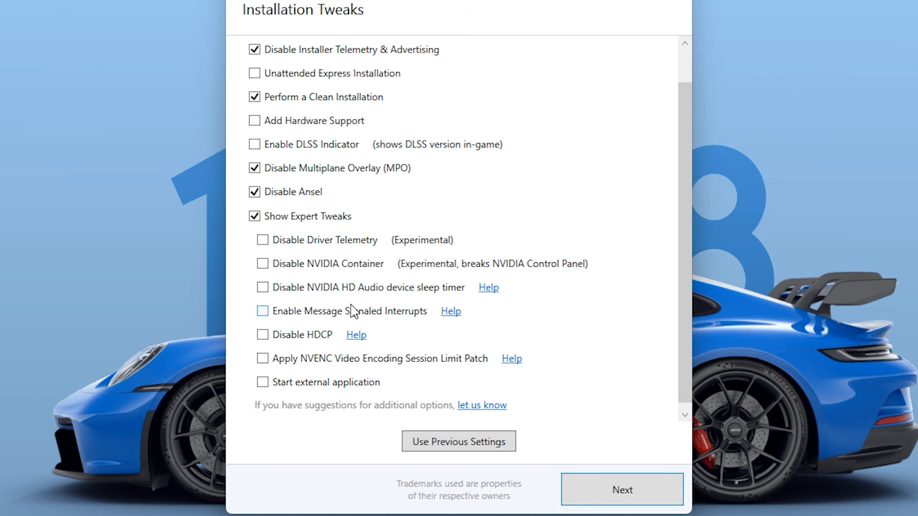
{"action": "left_click", "coordinate": [276, 238]}
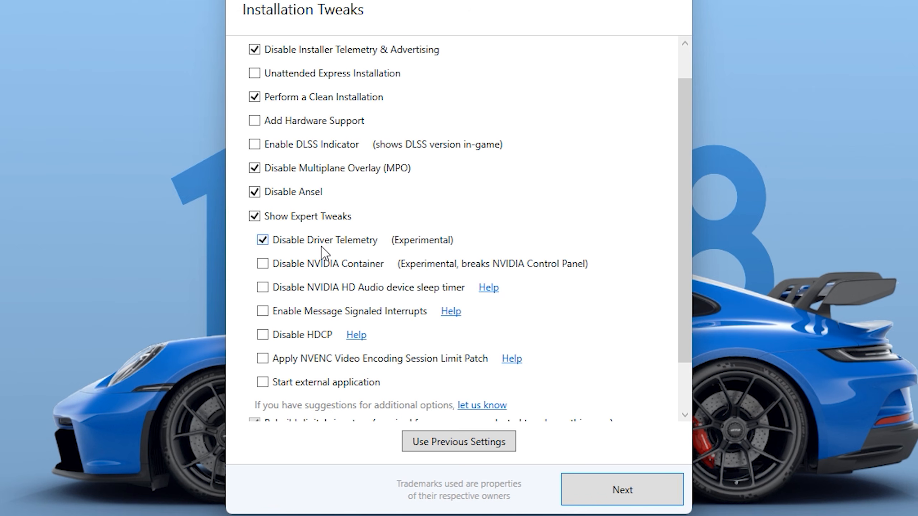
{"action": "scroll", "coordinate": [315, 286], "scroll_direction": "down", "scroll_amount": 1}
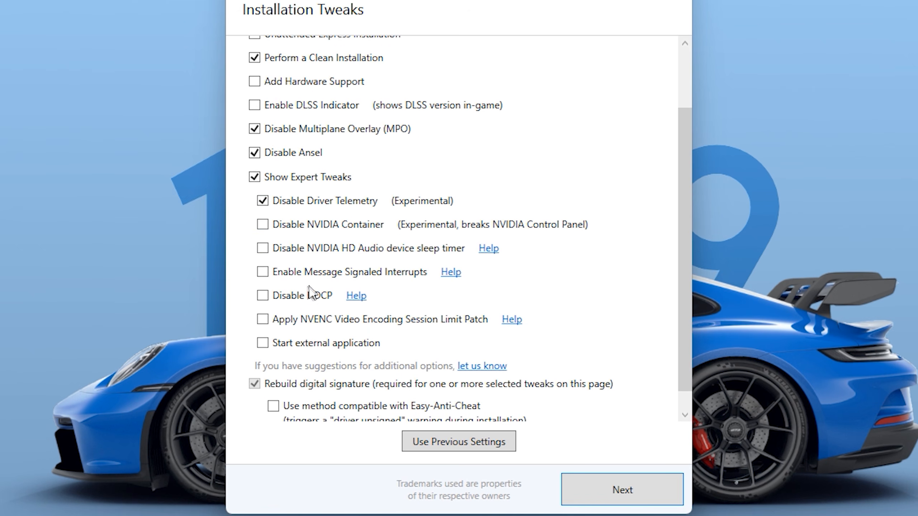
{"action": "left_click", "coordinate": [306, 276]}
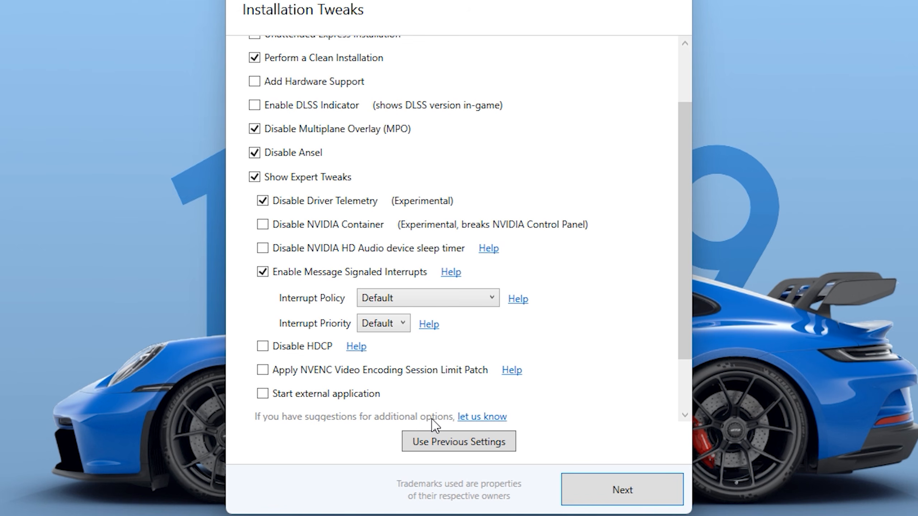
Step: Finish the customized driver package and start the NVIDIA installer
{"action": "left_click", "coordinate": [631, 494]}
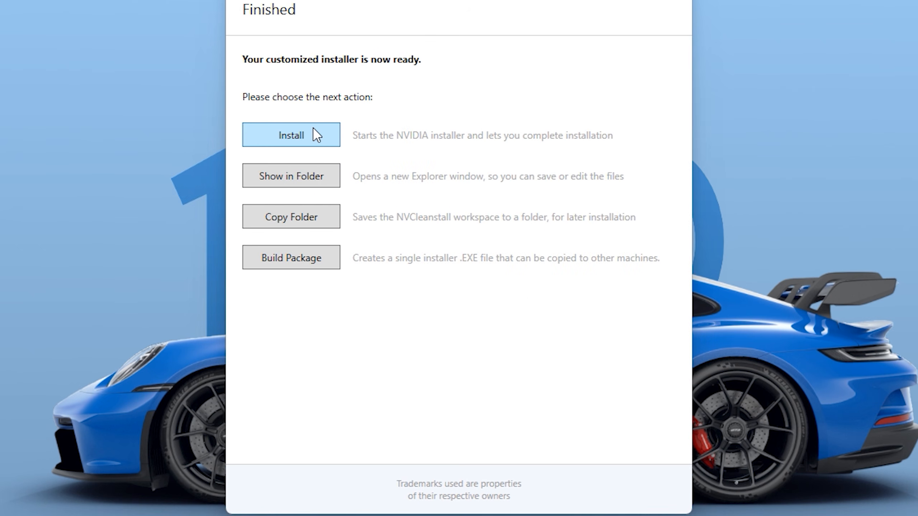
{"action": "left_click", "coordinate": [289, 146]}
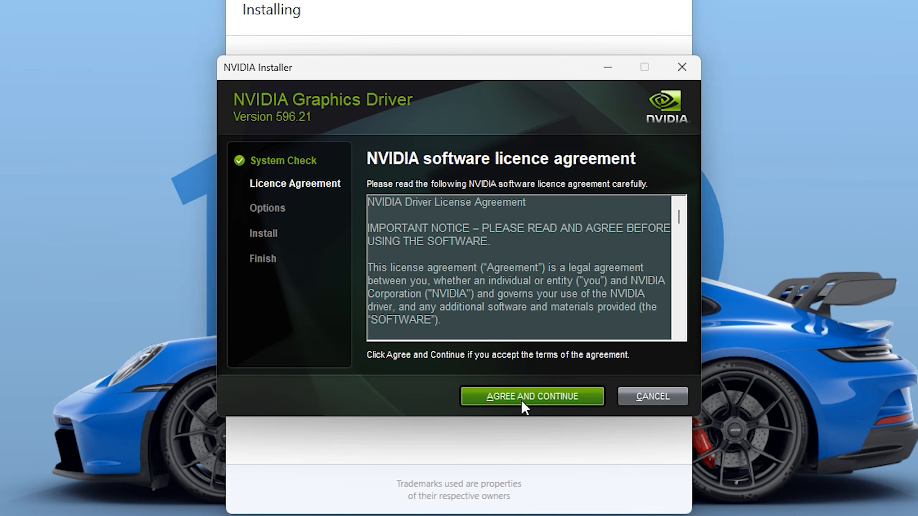
Step: Accept the NVIDIA software licence agreement and continue with the Custom (Advanced) installation option
{"action": "left_click", "coordinate": [521, 400]}
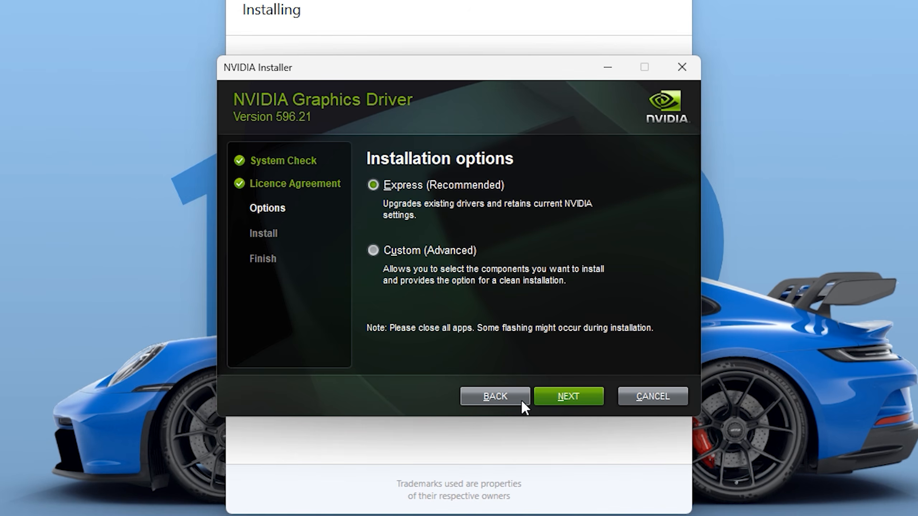
{"action": "left_click", "coordinate": [391, 252]}
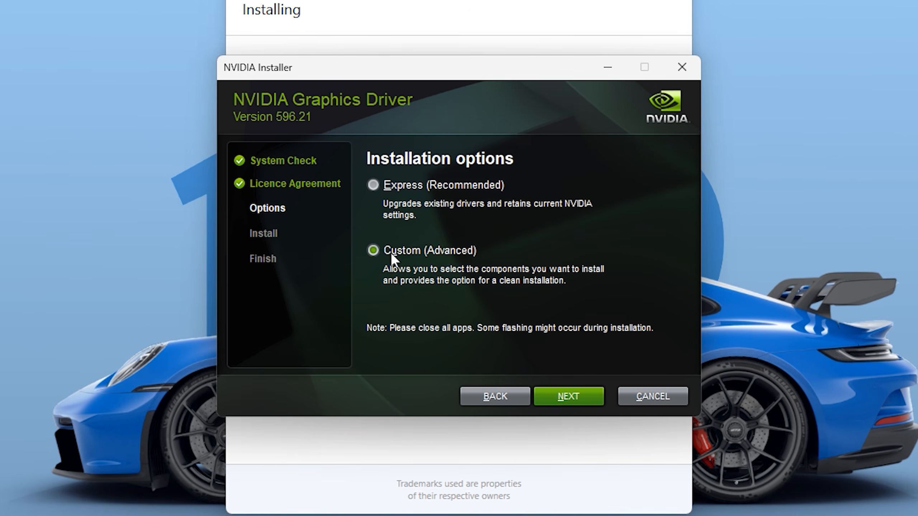
{"action": "left_click", "coordinate": [561, 391]}
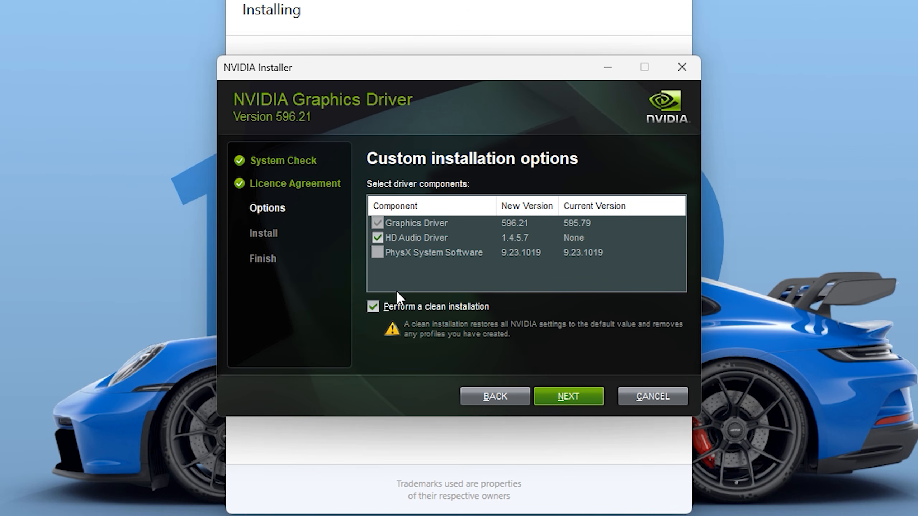
Step: Exclude the HD Audio Driver from the driver components and start the clean installation
{"action": "left_click", "coordinate": [376, 239]}
{"action": "left_click", "coordinate": [415, 256]}
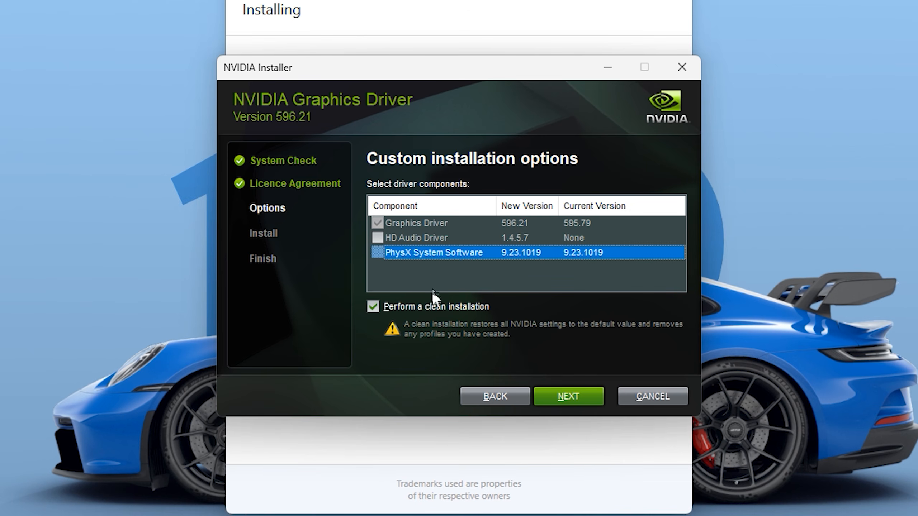
{"action": "left_click", "coordinate": [410, 225]}
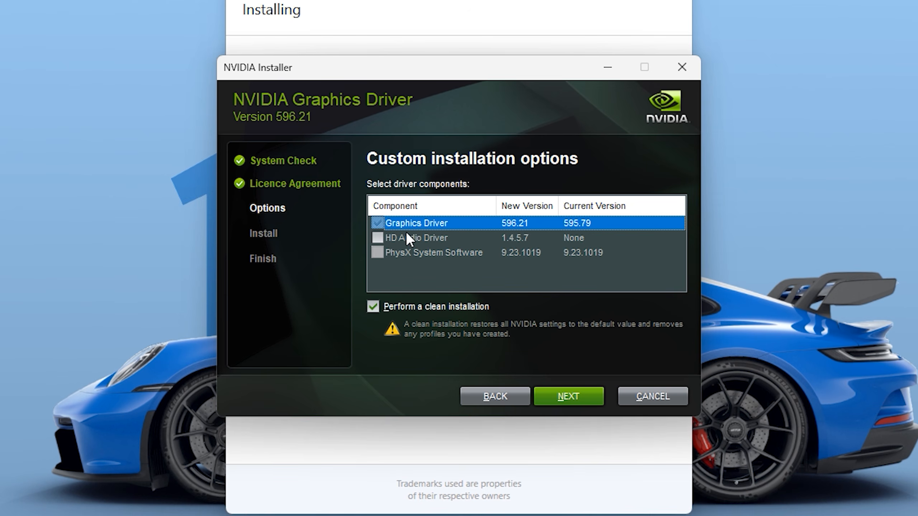
{"action": "left_click", "coordinate": [411, 254]}
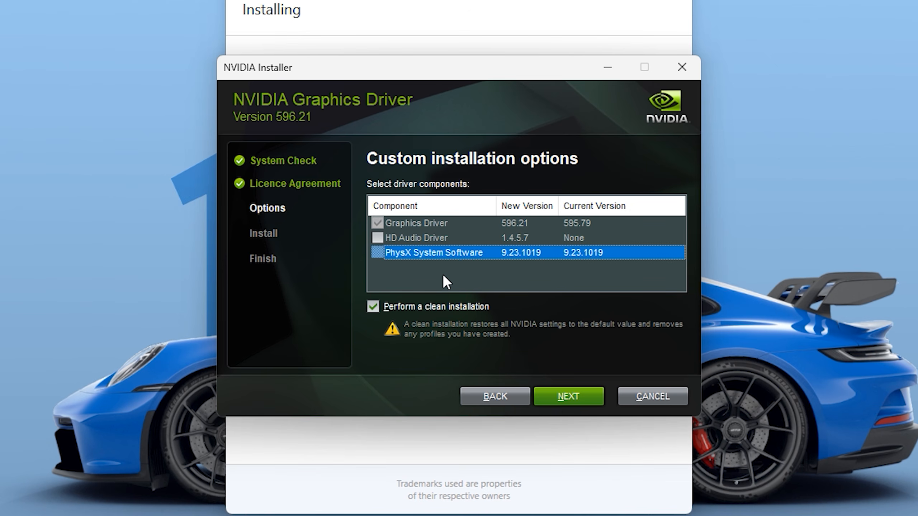
{"action": "left_click", "coordinate": [424, 239]}
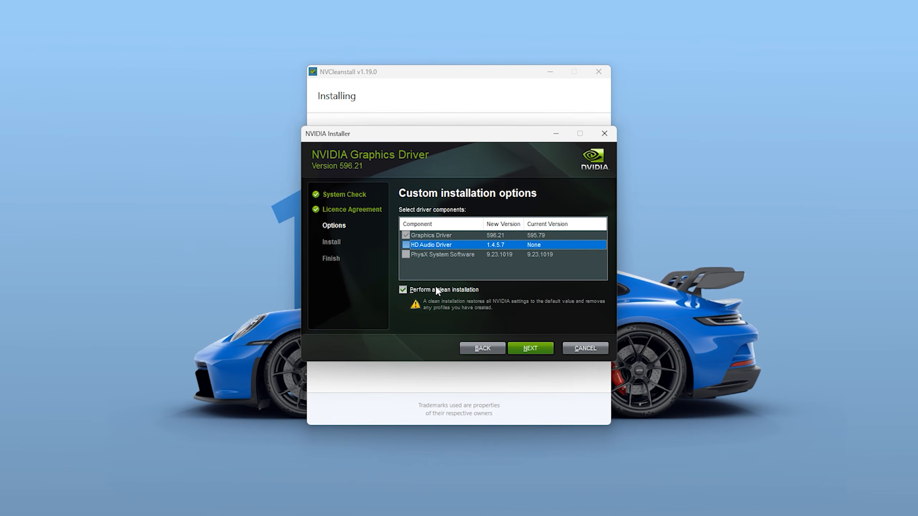
{"action": "left_click", "coordinate": [527, 349]}
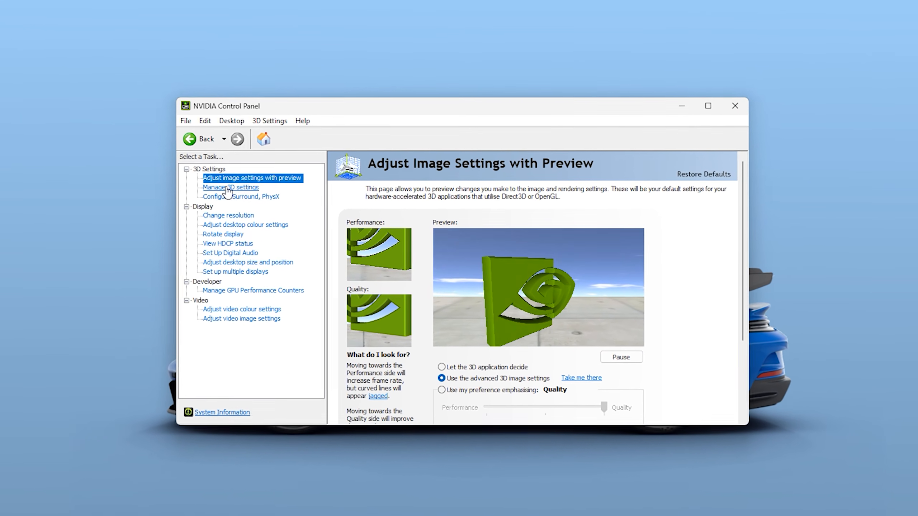
Step: In NVIDIA Control Panel, open the Manage 3D settings page and make sure the global Low Latency Mode is Ultra
{"action": "left_click", "coordinate": [227, 188]}
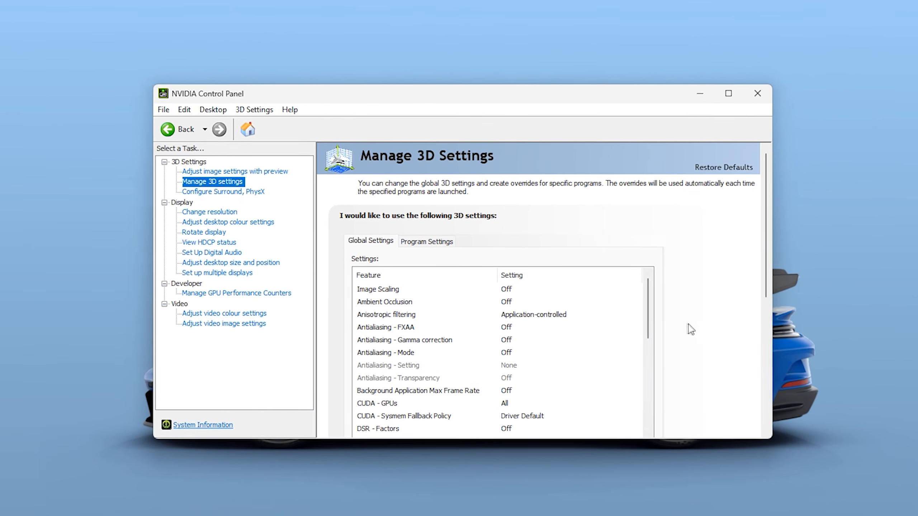
{"action": "scroll", "coordinate": [691, 329], "scroll_direction": "down", "scroll_amount": 2}
{"action": "scroll", "coordinate": [499, 338], "scroll_direction": "down", "scroll_amount": 2}
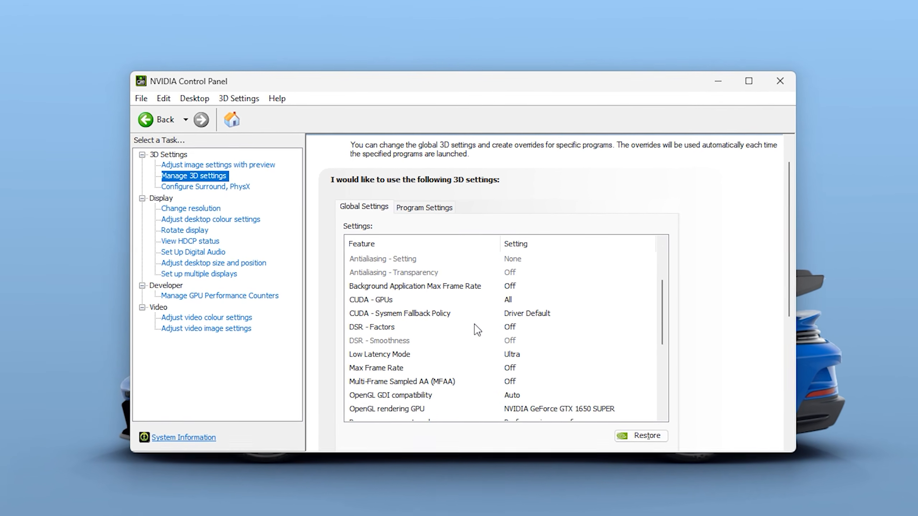
{"action": "scroll", "coordinate": [474, 324], "scroll_direction": "down", "scroll_amount": 1}
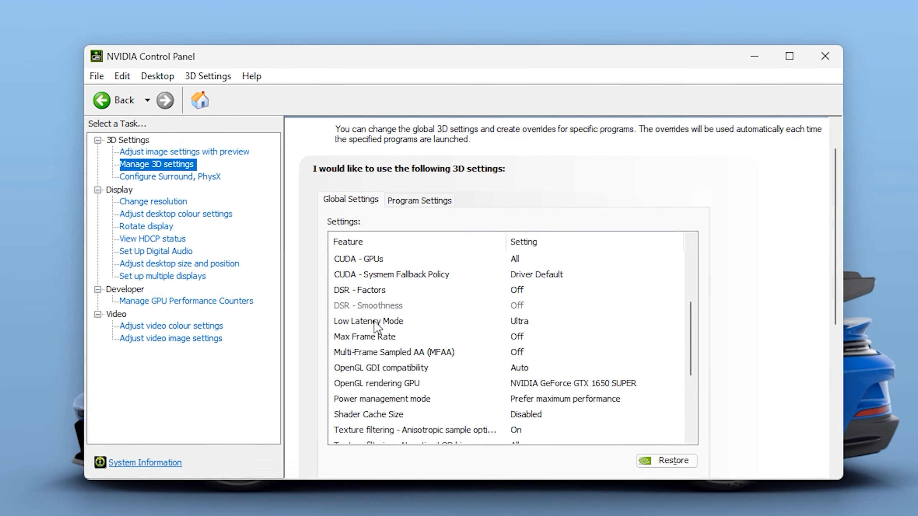
{"action": "left_click", "coordinate": [375, 321]}
{"action": "left_click", "coordinate": [564, 322]}
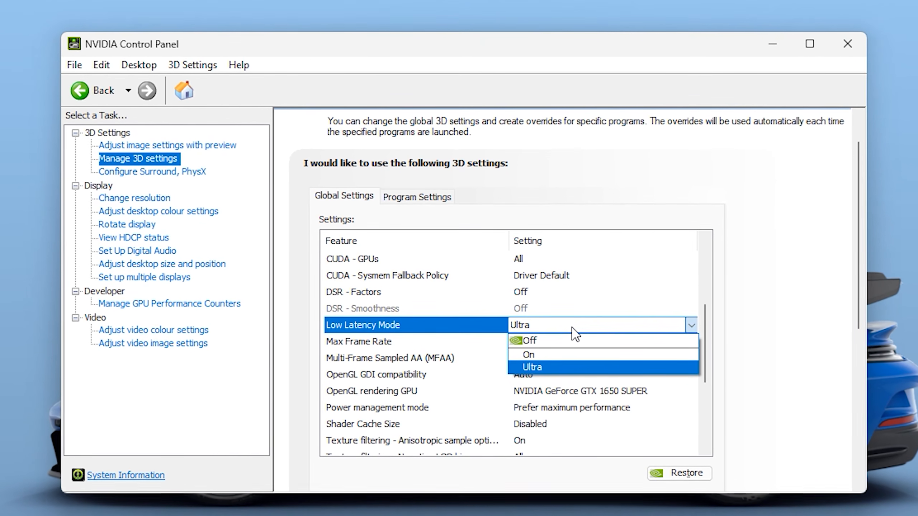
{"action": "left_click", "coordinate": [470, 325]}
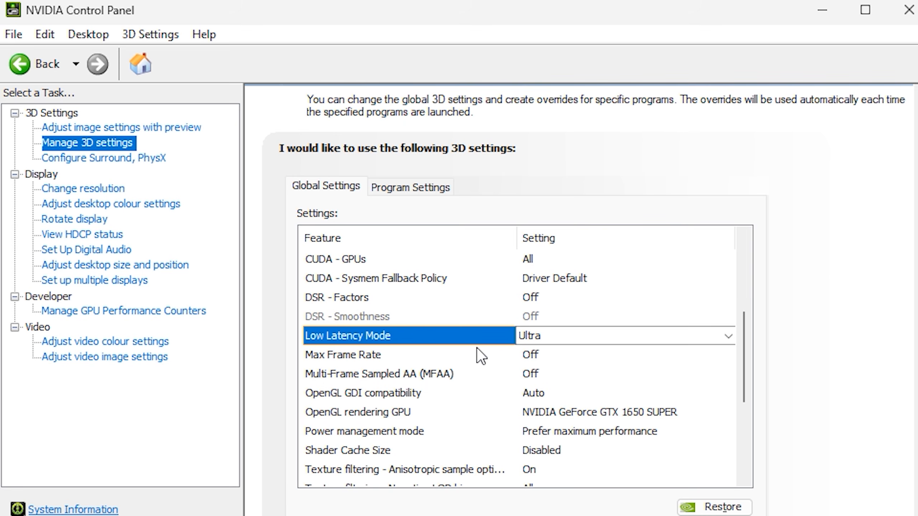
Step: Make sure the global Power management mode is Prefer maximum performance
{"action": "scroll", "coordinate": [453, 355], "scroll_direction": "down", "scroll_amount": 1}
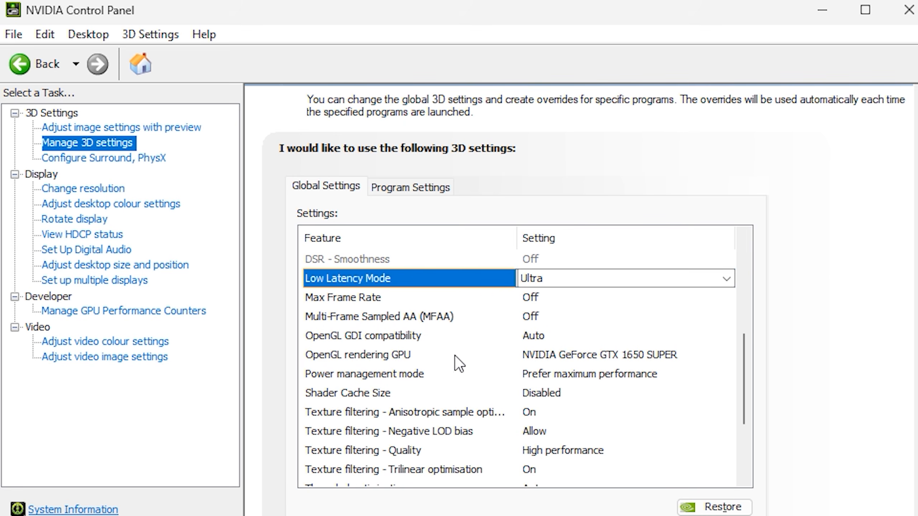
{"action": "left_click", "coordinate": [373, 378]}
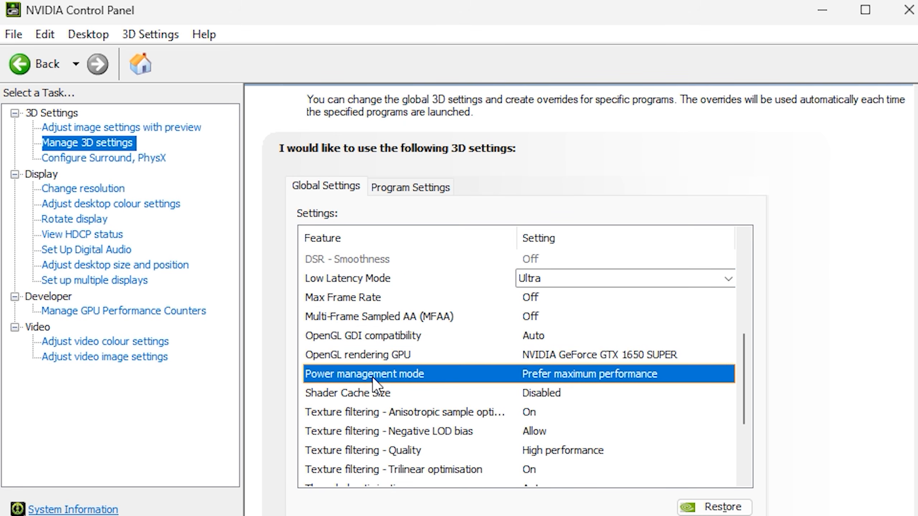
{"action": "left_click", "coordinate": [564, 372]}
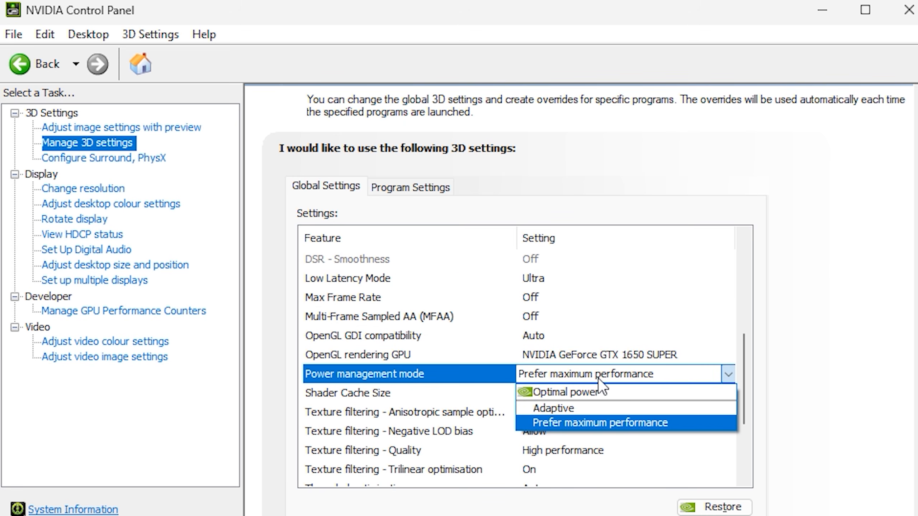
{"action": "left_click", "coordinate": [433, 371]}
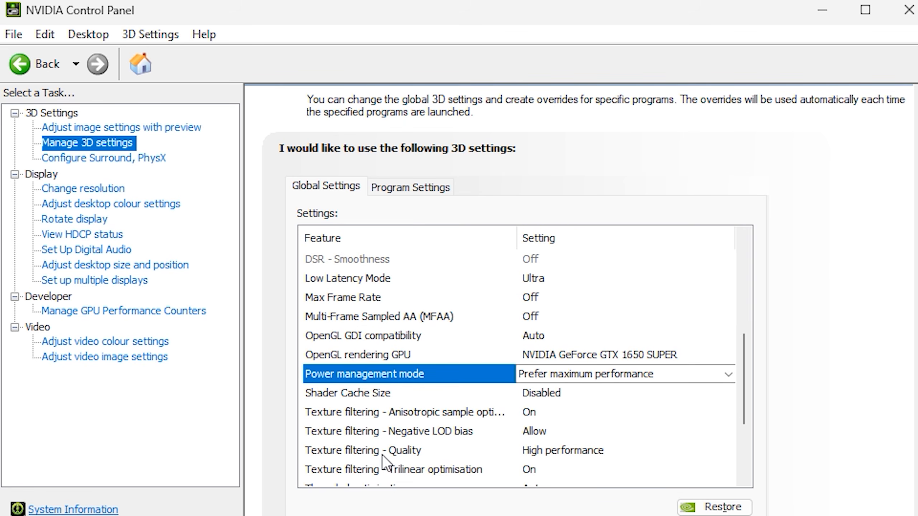
Step: Make sure the global Texture filtering - Quality setting is High performance
{"action": "left_click", "coordinate": [369, 452]}
{"action": "left_click", "coordinate": [557, 453]}
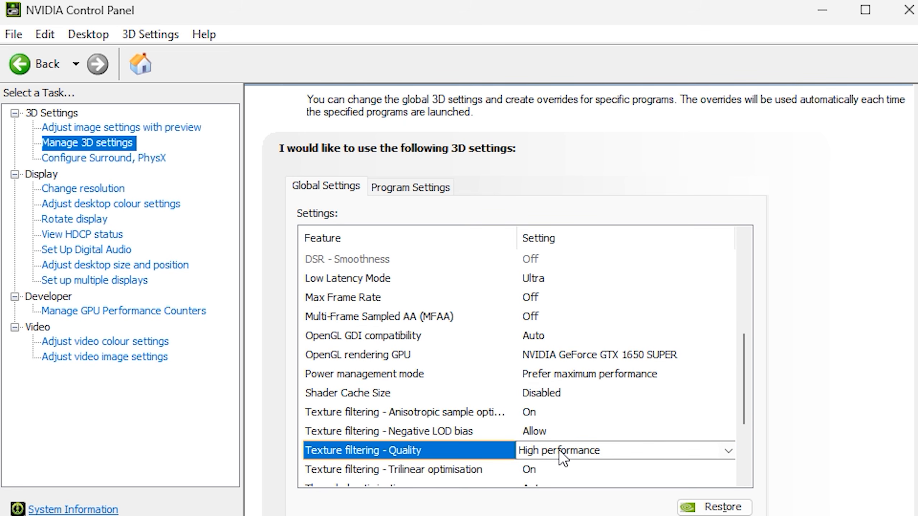
{"action": "left_click", "coordinate": [559, 451]}
{"action": "left_click", "coordinate": [600, 454]}
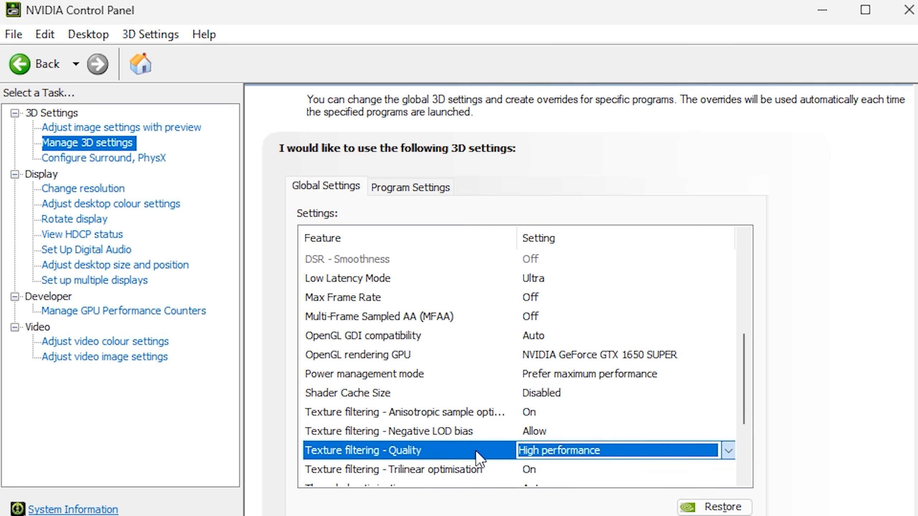
{"action": "scroll", "coordinate": [443, 450], "scroll_direction": "down", "scroll_amount": 1}
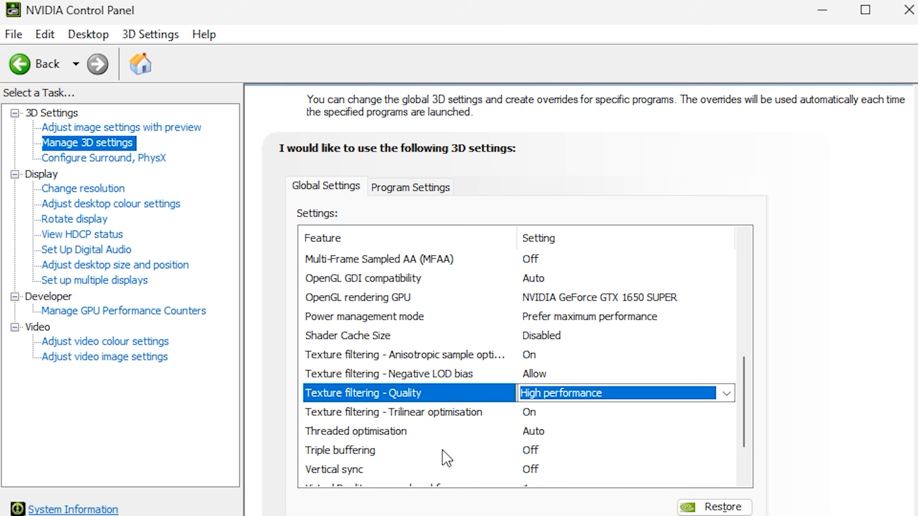
{"action": "left_click", "coordinate": [445, 397]}
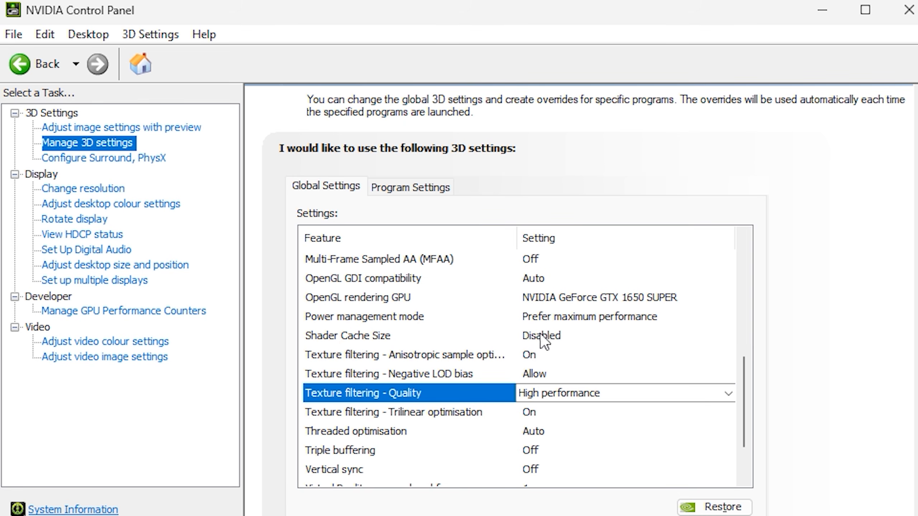
Step: Set the global Shader Cache Size to Unlimited
{"action": "left_click", "coordinate": [578, 337]}
{"action": "left_click", "coordinate": [597, 336]}
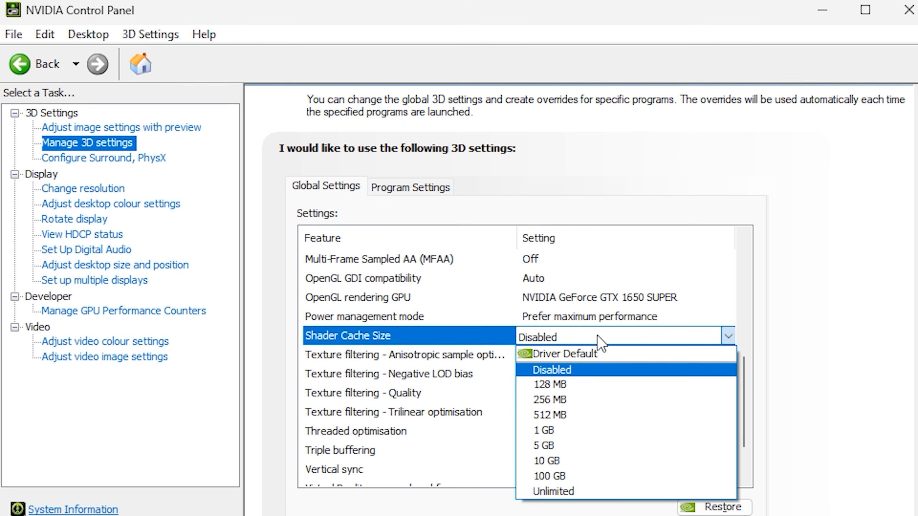
{"action": "left_click", "coordinate": [570, 491]}
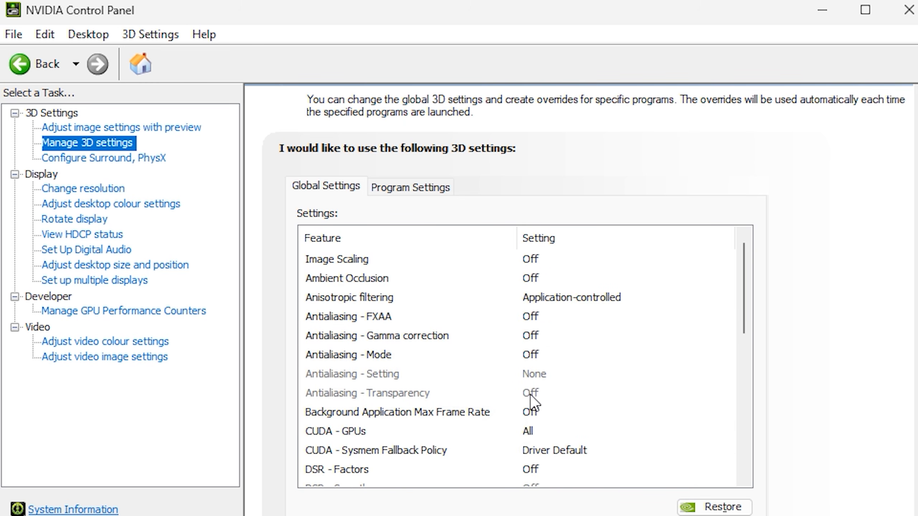
Step: Make sure the global Vertical sync setting is Off
{"action": "scroll", "coordinate": [476, 376], "scroll_direction": "down", "scroll_amount": 2}
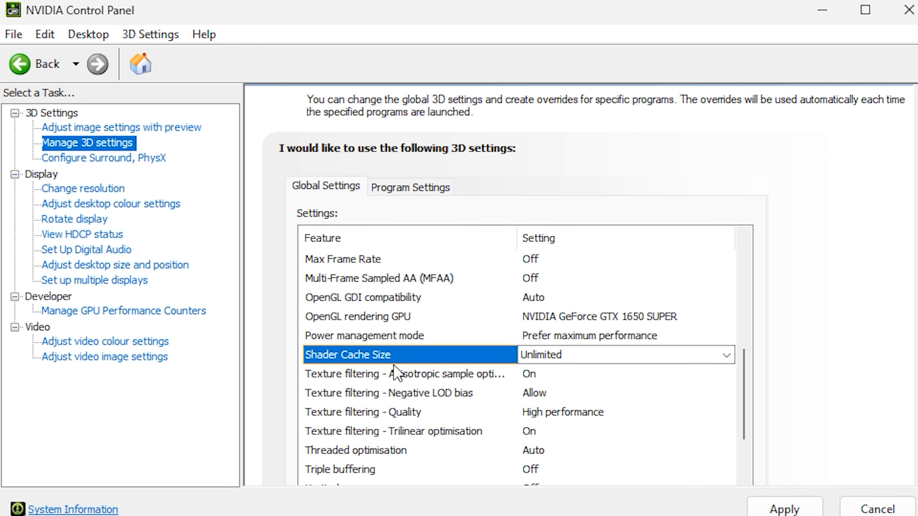
{"action": "scroll", "coordinate": [392, 365], "scroll_direction": "down", "scroll_amount": 1}
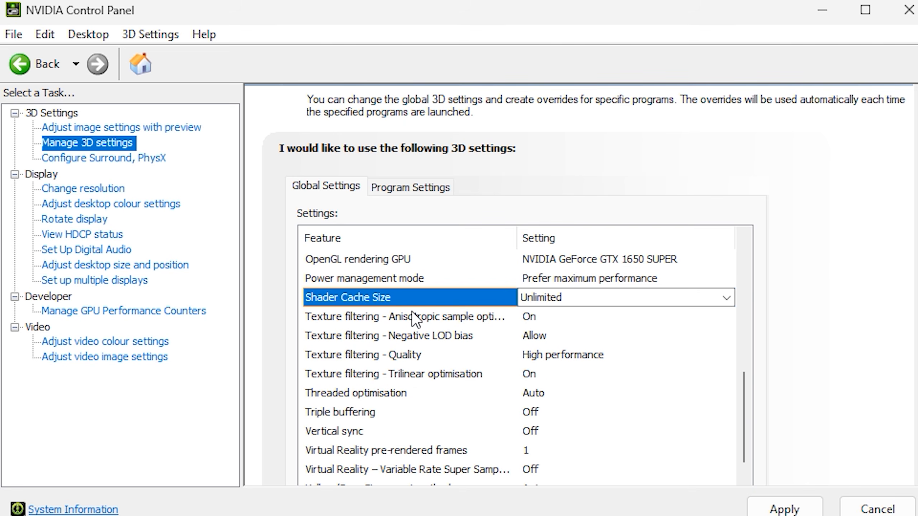
{"action": "left_click", "coordinate": [333, 433]}
{"action": "left_click", "coordinate": [614, 432]}
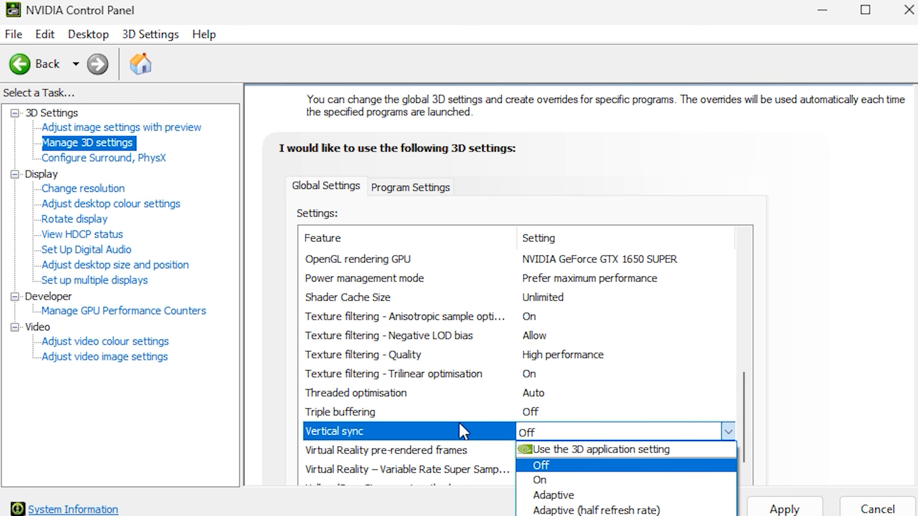
{"action": "left_click", "coordinate": [456, 431]}
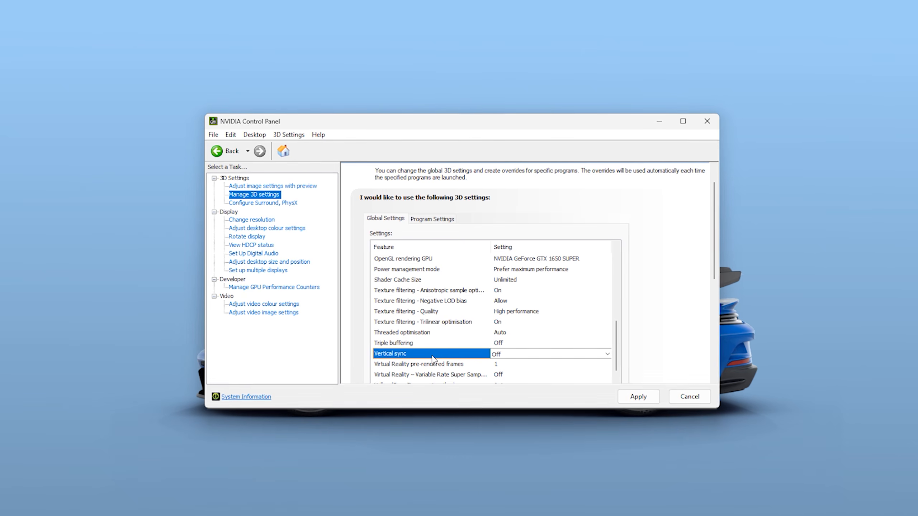